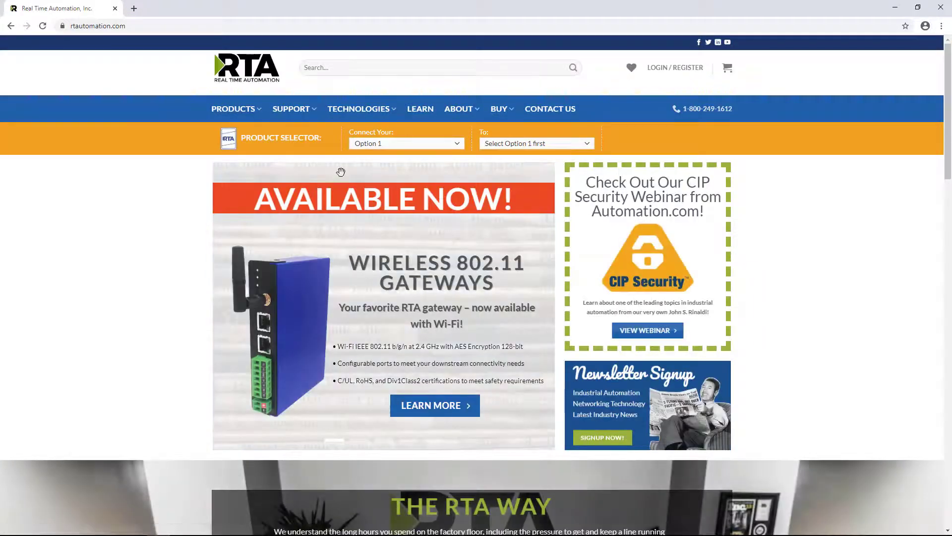
Open the 460 Tools page under SUPPORT to get IPSetup.exe onto the desktop
mouse_move(300, 110)
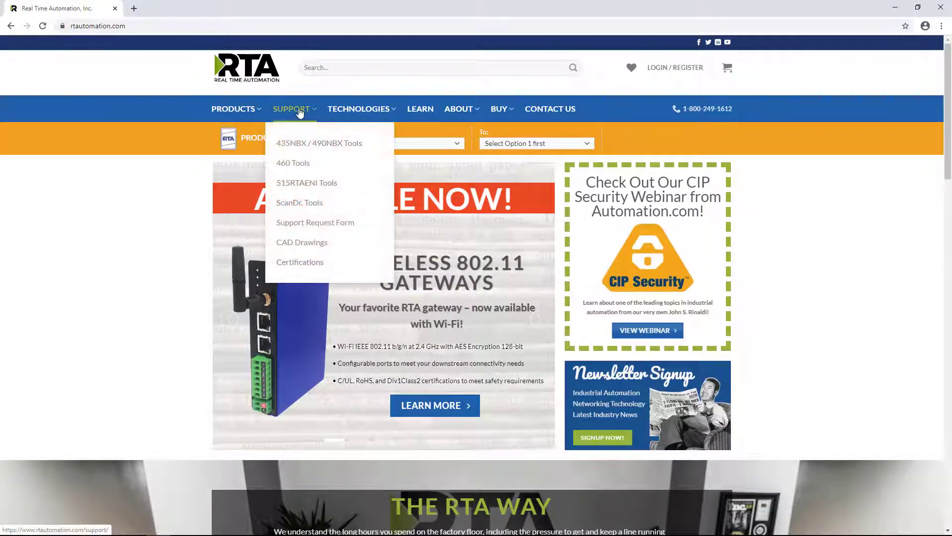
left_click(294, 164)
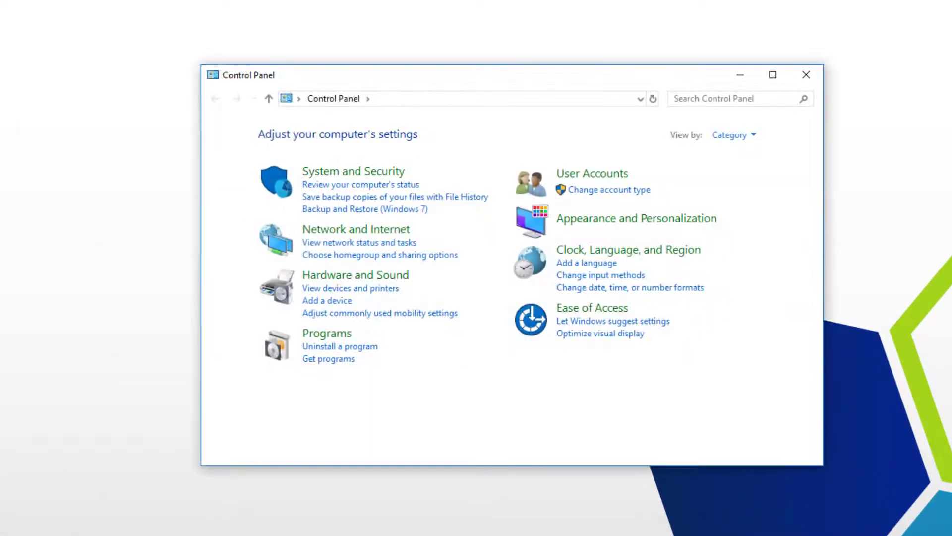
Disable the Wi-Fi connection from the network adapter list
left_click(350, 248)
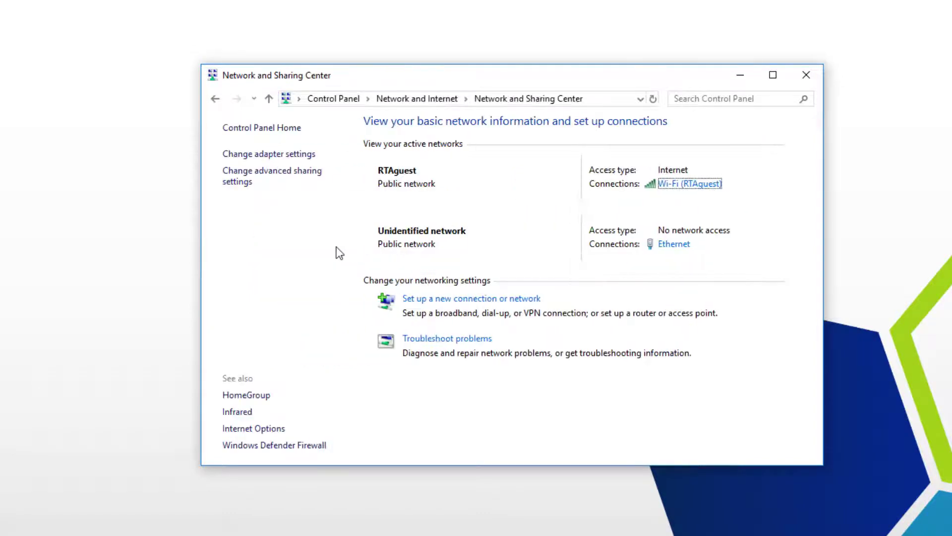
left_click(286, 155)
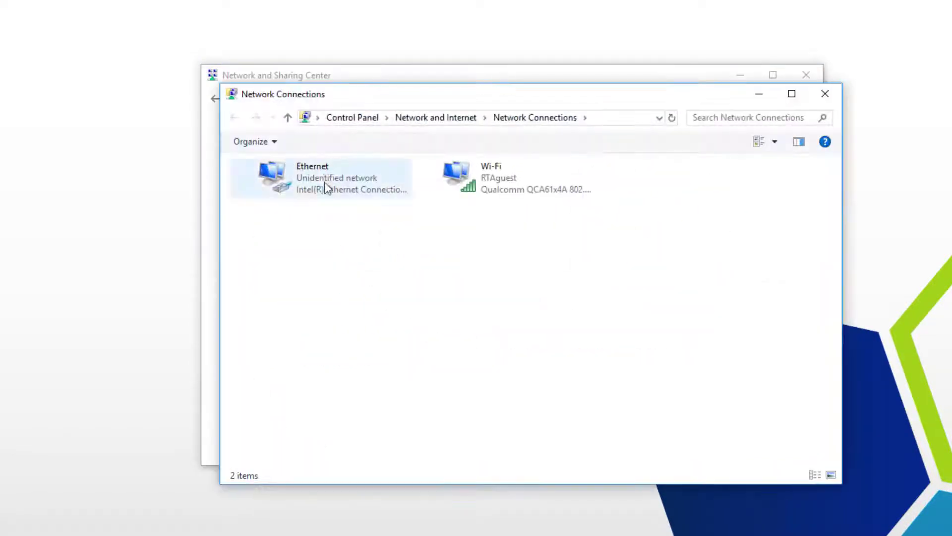
right_click(495, 188)
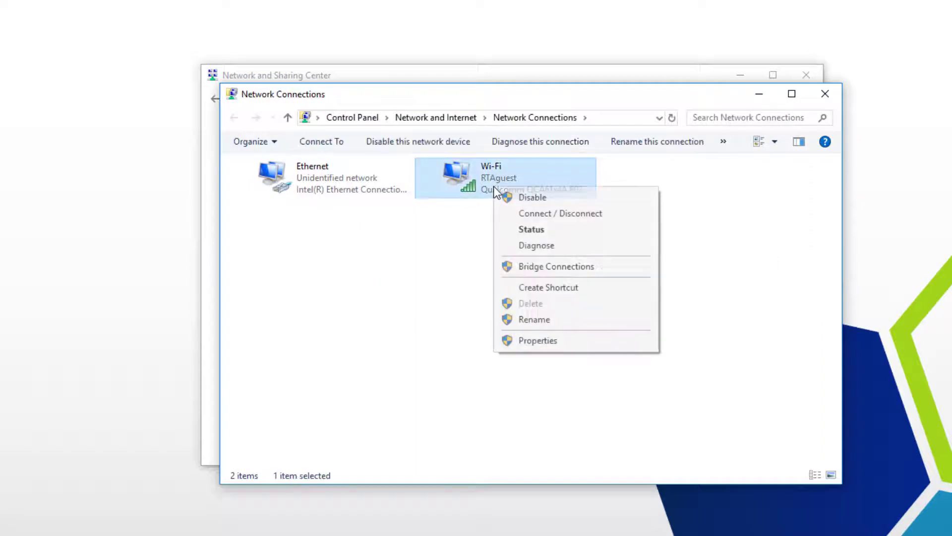
left_click(552, 194)
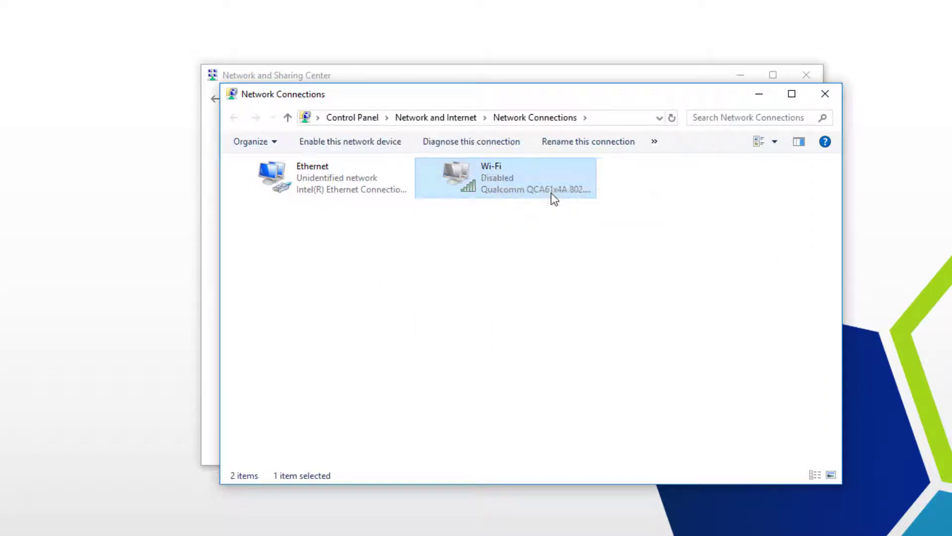
Set the Ethernet adapter's IPv4 to obtain an IP address automatically
right_click(327, 191)
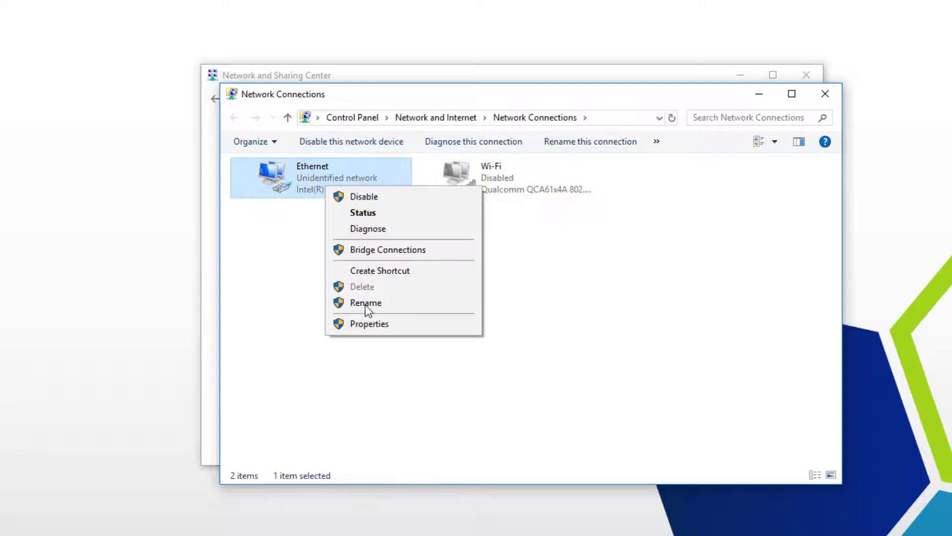
left_click(363, 325)
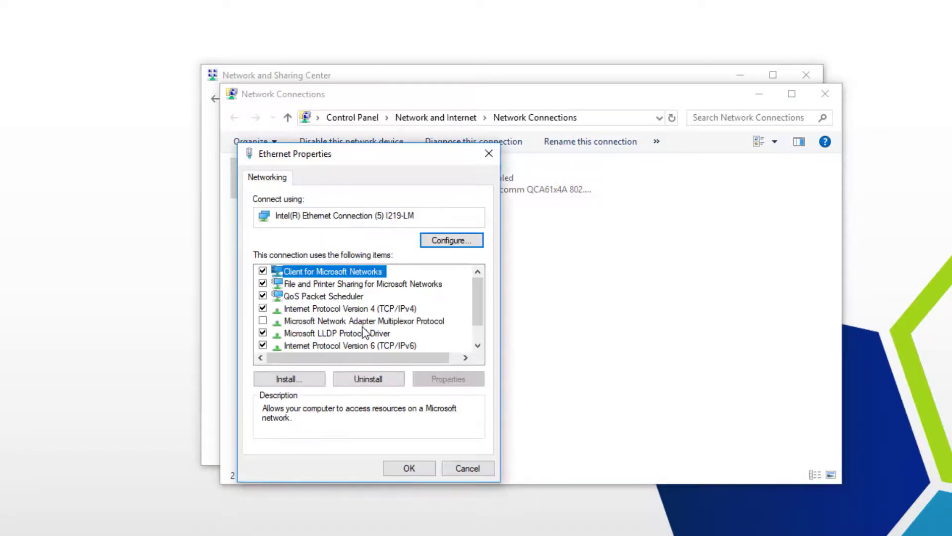
left_click(368, 308)
left_click(438, 384)
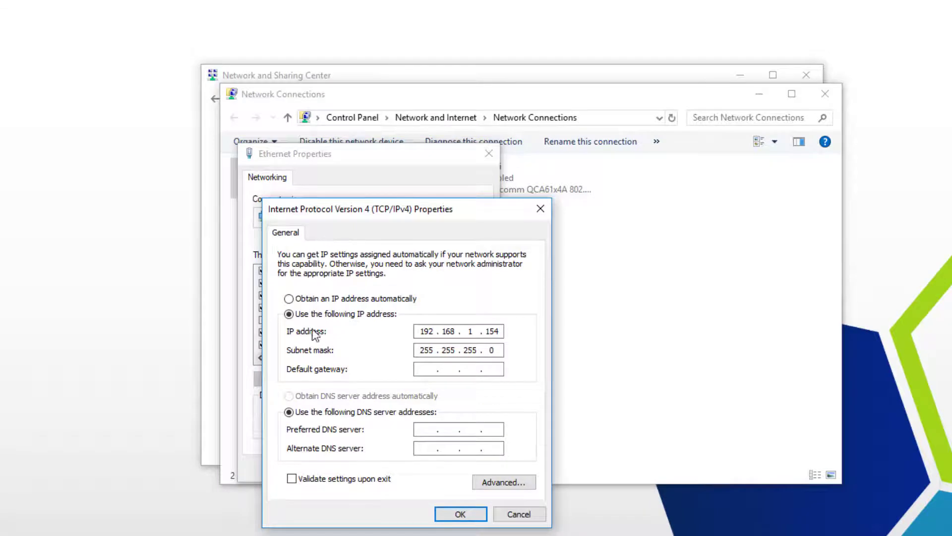
left_click(288, 298)
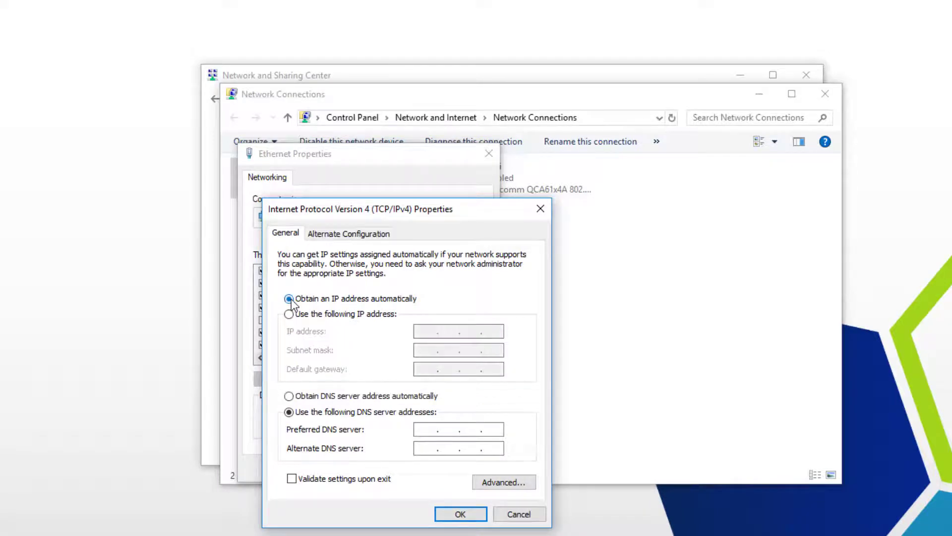
left_click(462, 512)
left_click(416, 471)
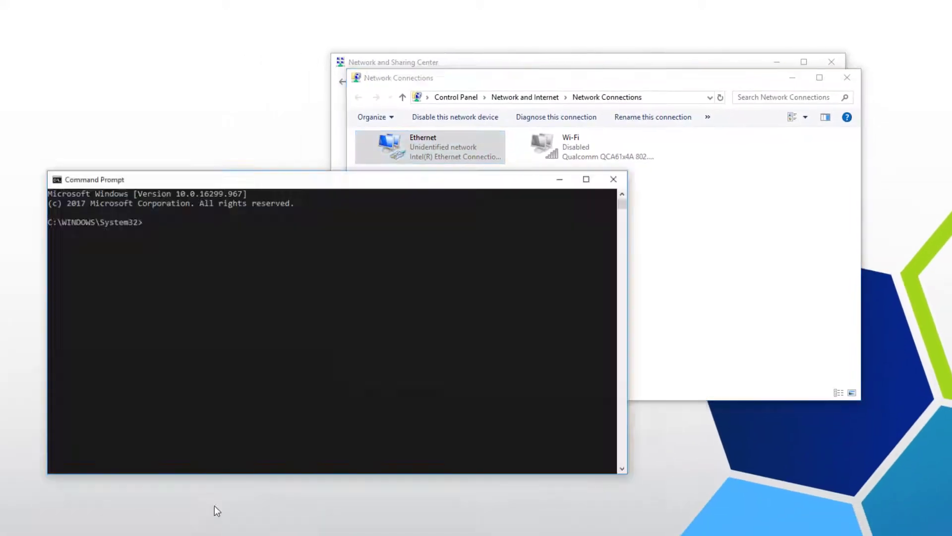
Run ipconfig twice and highlight the autoconfiguration address 169.254.200.0
type("ipconfig")
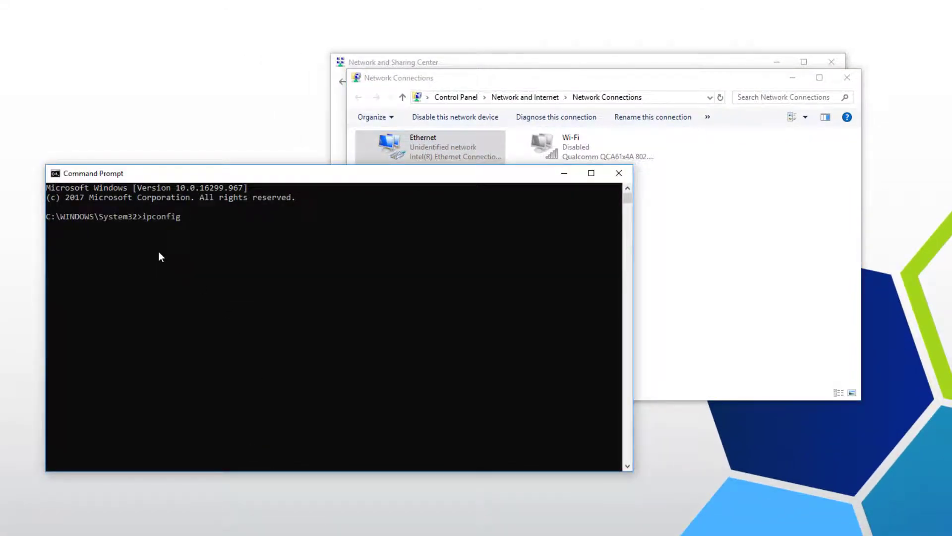
key("Return")
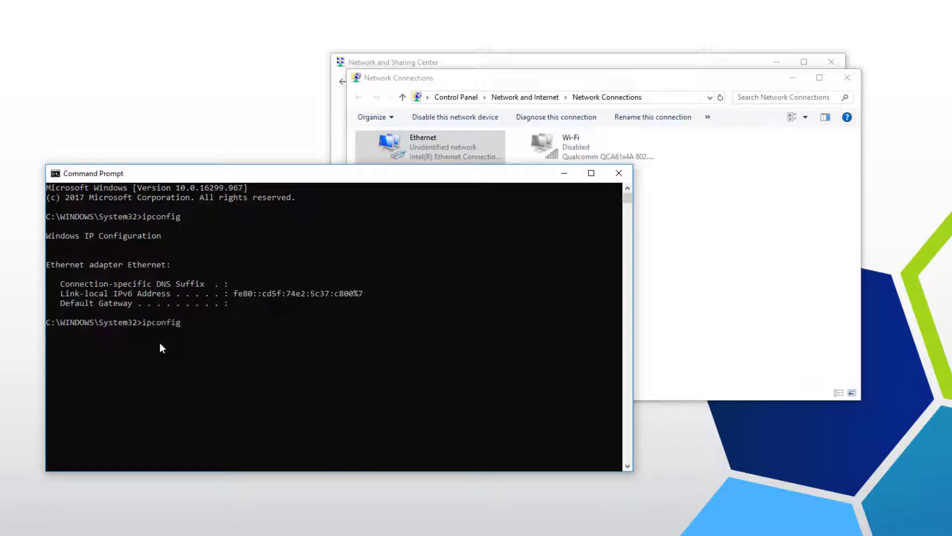
key("Return")
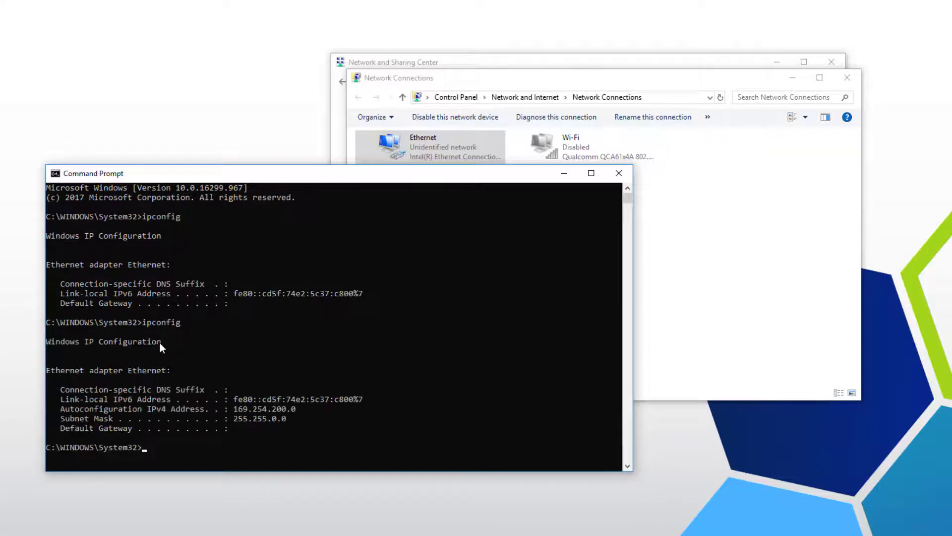
left_click_drag(299, 409, 229, 408)
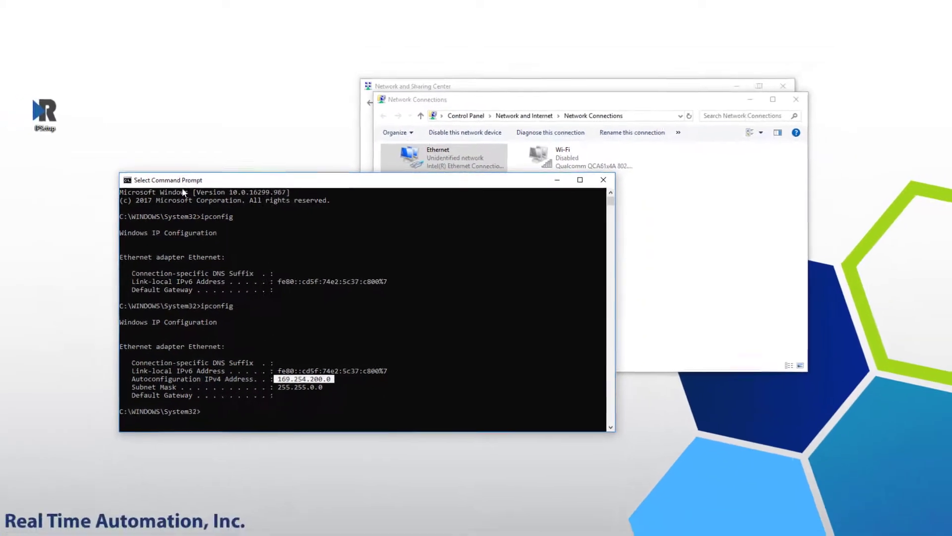
Launch IPSetup and send IP 192.168.0.23, mask 255.255.255.0 to the 460MCBS unit
double_click(62, 124)
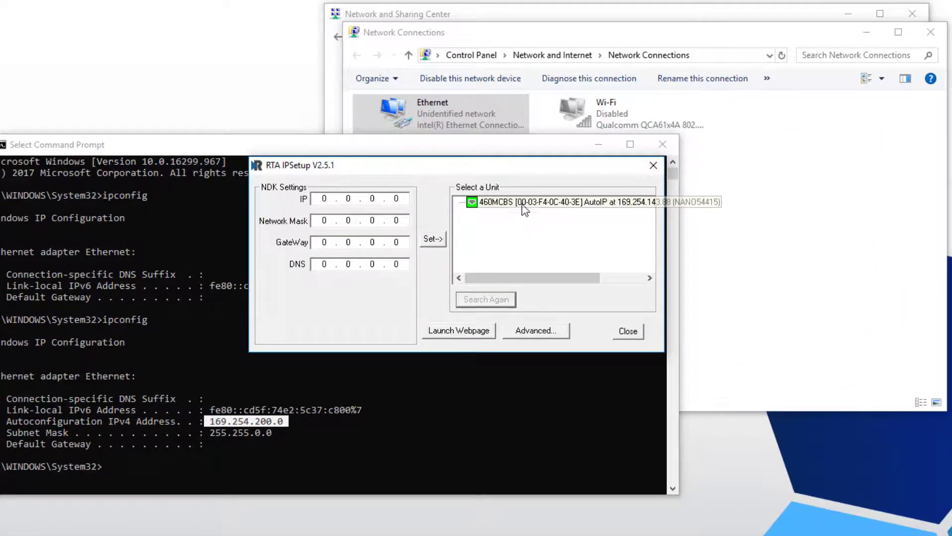
left_click(523, 203)
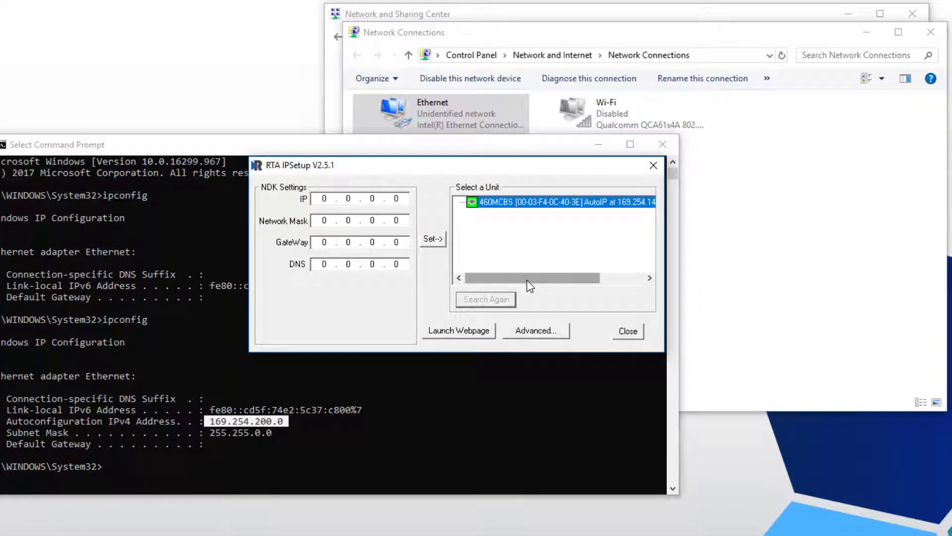
left_click_drag(527, 280, 459, 307)
left_click(308, 201)
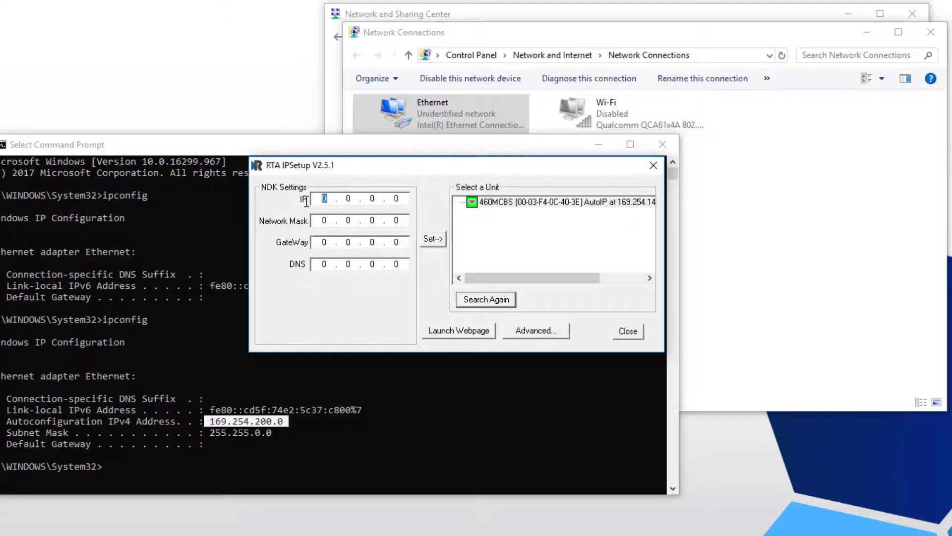
type("192.168.0.23")
key("Tab")
type("255255255")
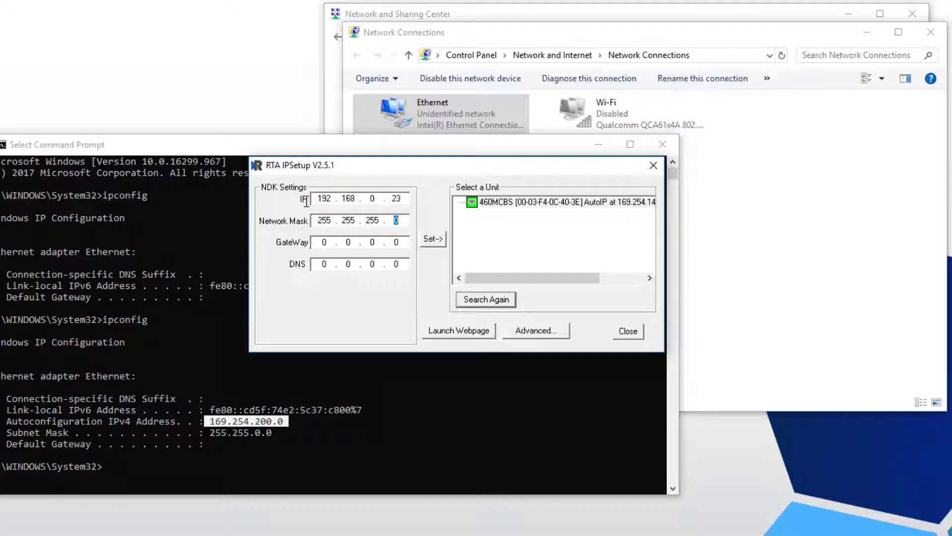
double_click(395, 245)
left_click(434, 239)
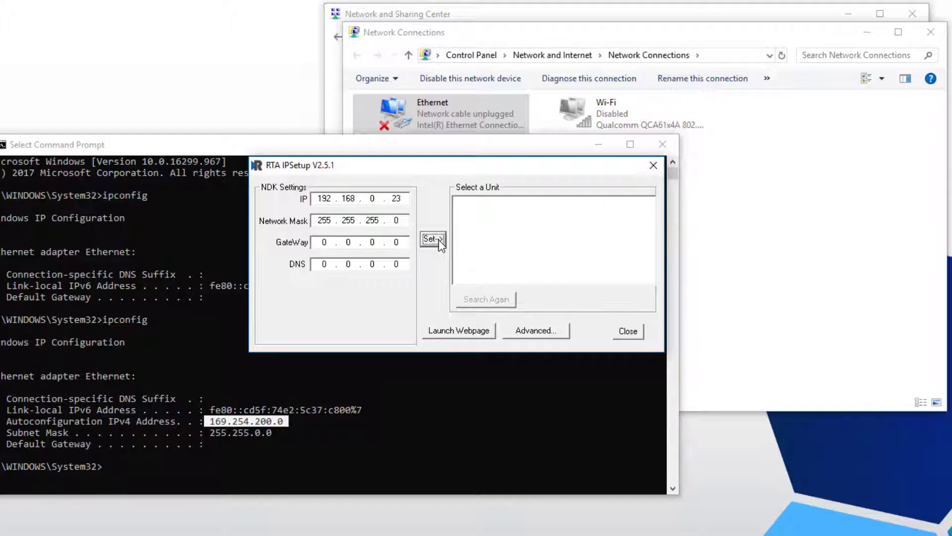
Close IPSetup and bring up the Ethernet adapter's IPv4 properties
left_click(653, 167)
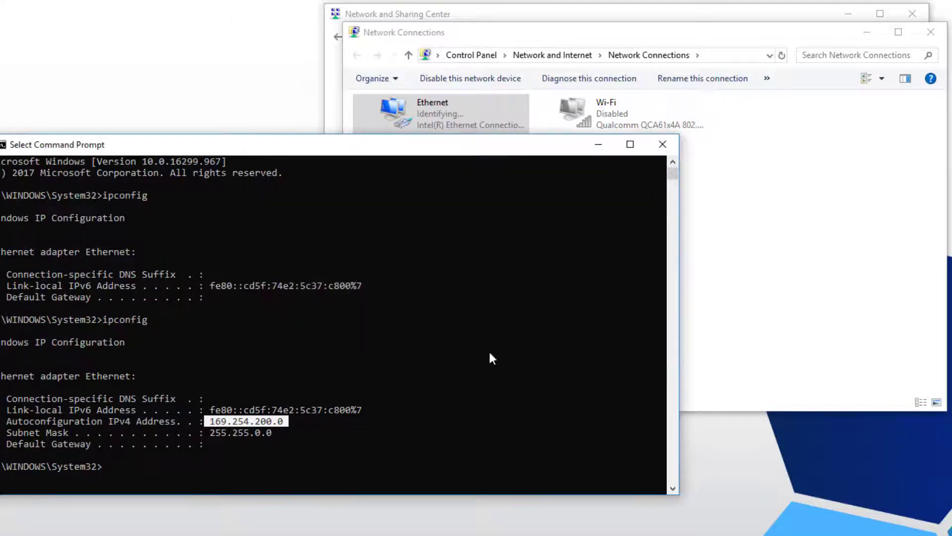
left_click(314, 432)
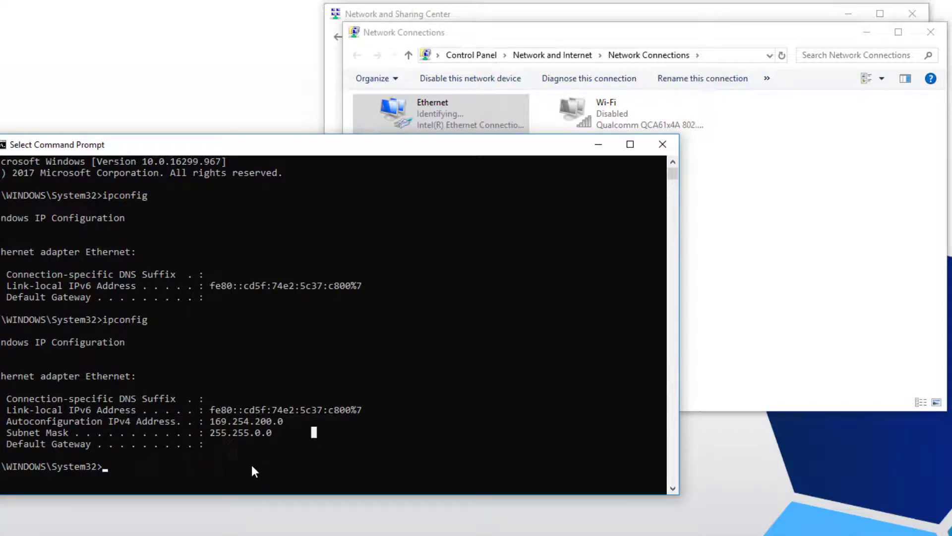
right_click(446, 108)
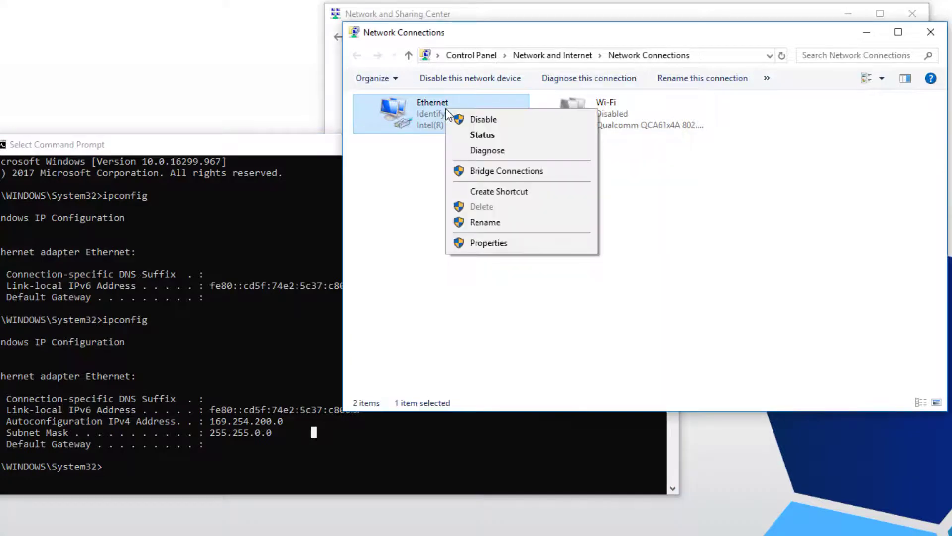
left_click(483, 243)
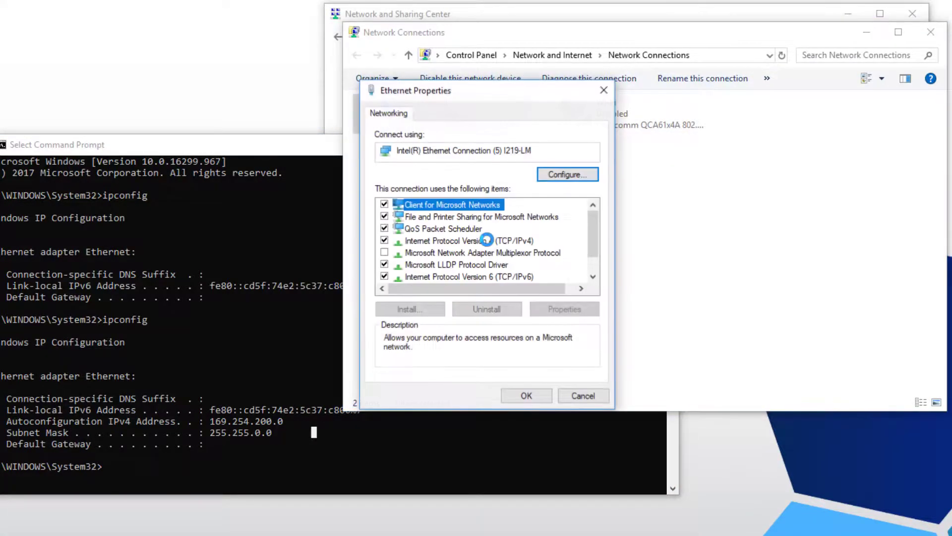
left_click(491, 242)
left_click(570, 308)
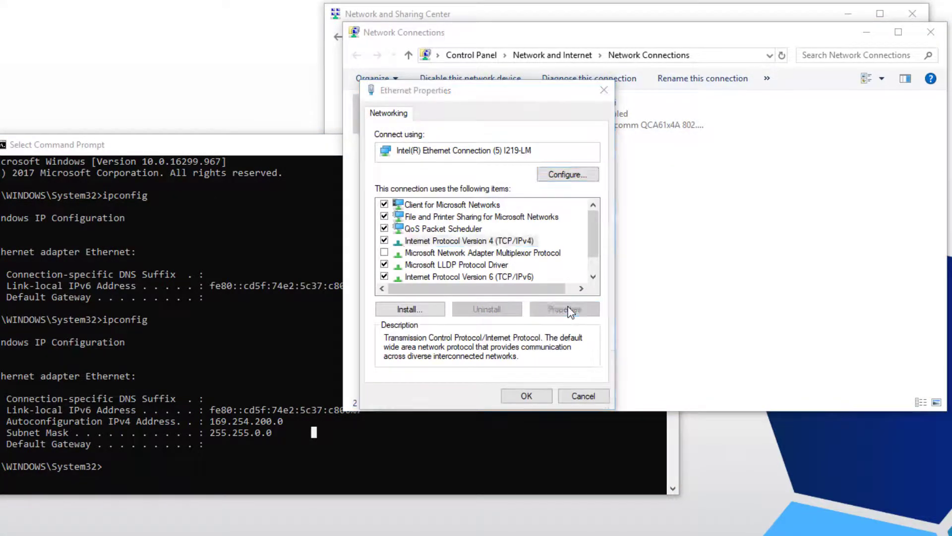
Give Ethernet the static IP 192.168.0.100 with mask 255.255.255.0
left_click(409, 246)
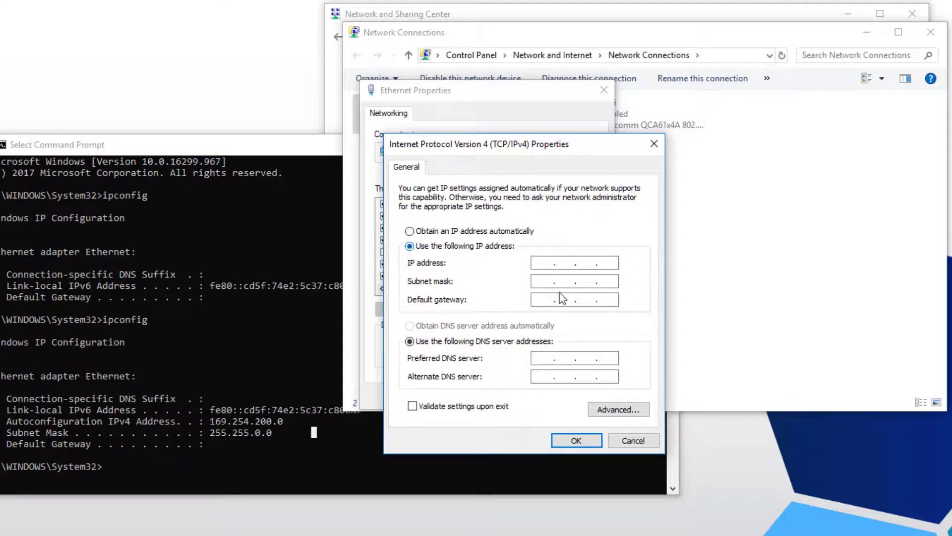
left_click(545, 262)
type("192.168.0.100")
key("Tab")
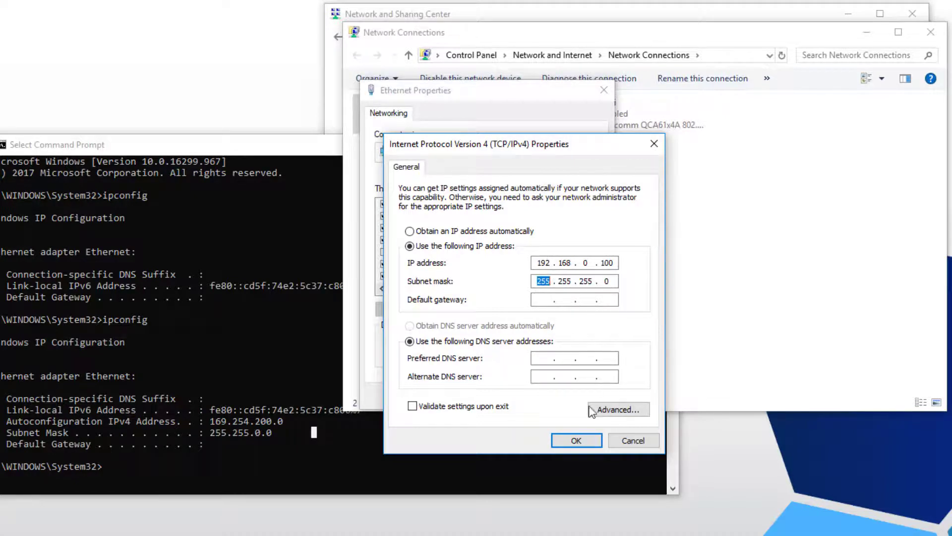
left_click(578, 440)
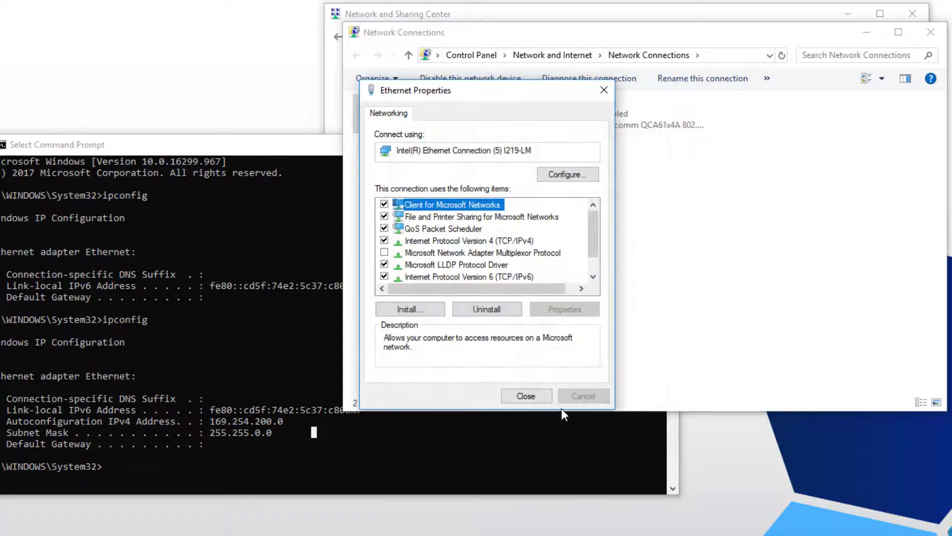
left_click(525, 396)
left_click(225, 352)
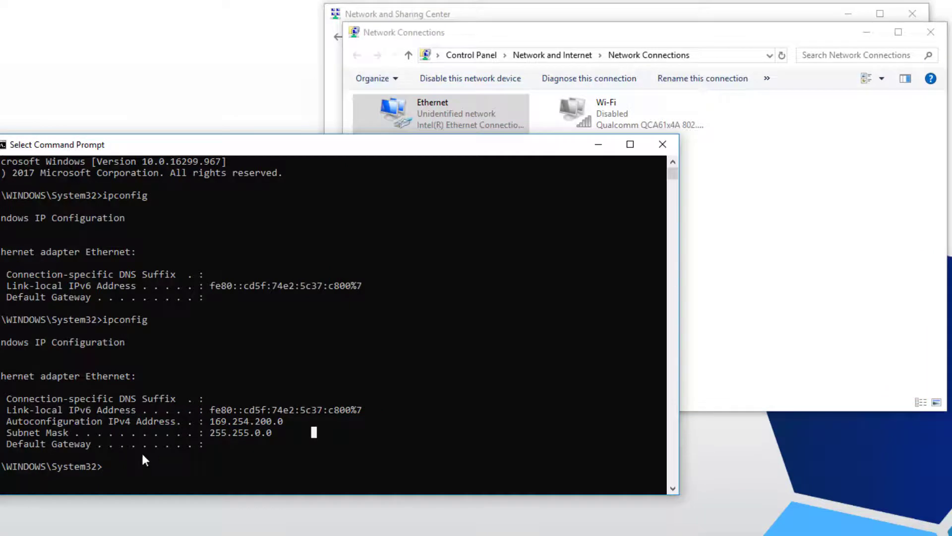
Run ipconfig and highlight the new IPv4 address 192.168.0.100
type("ipconfig")
key("Return")
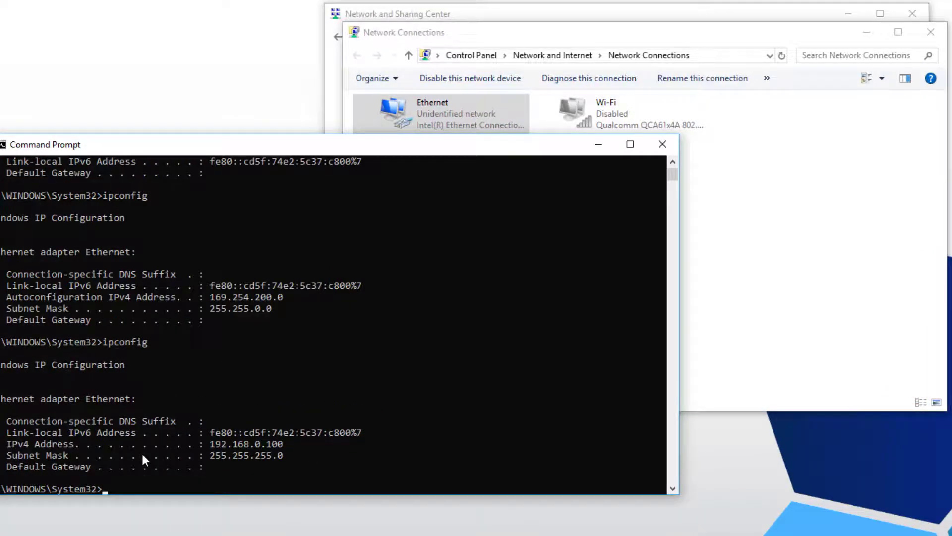
left_click_drag(284, 443, 212, 445)
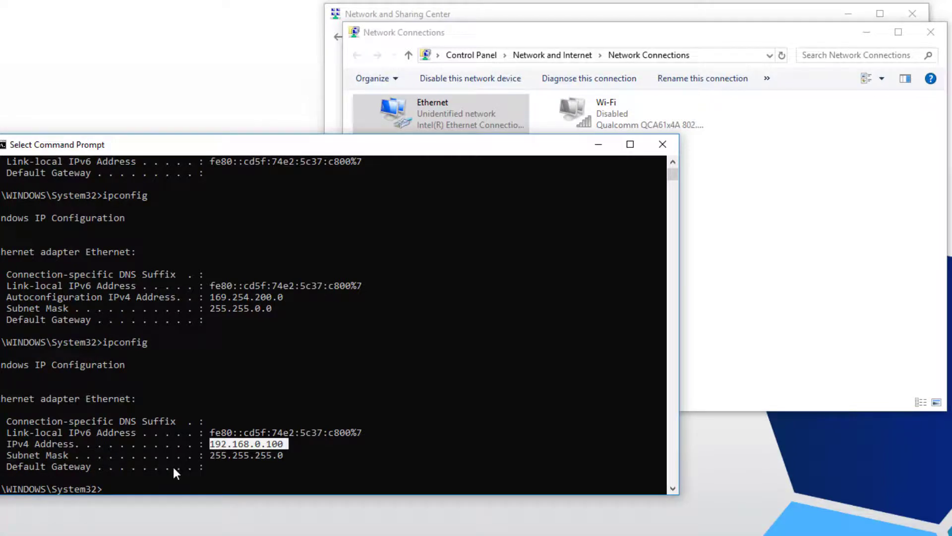
Ping the gateway at 192.168.0.23
left_click(152, 476)
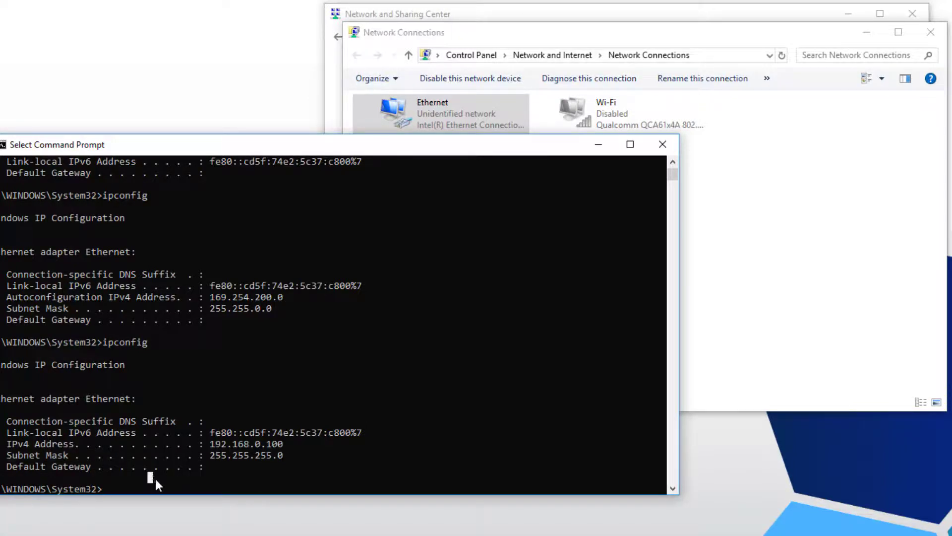
type("ping 192.168.0.23")
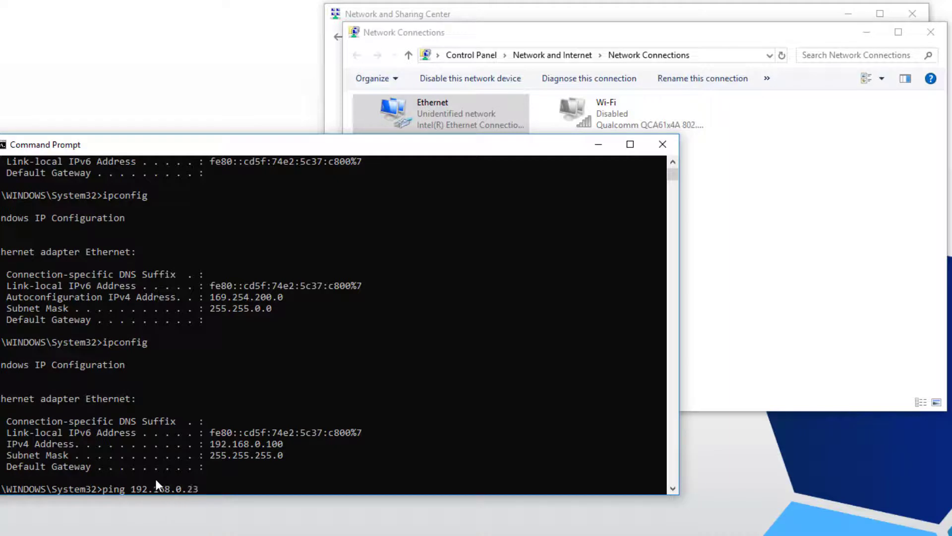
key("Return")
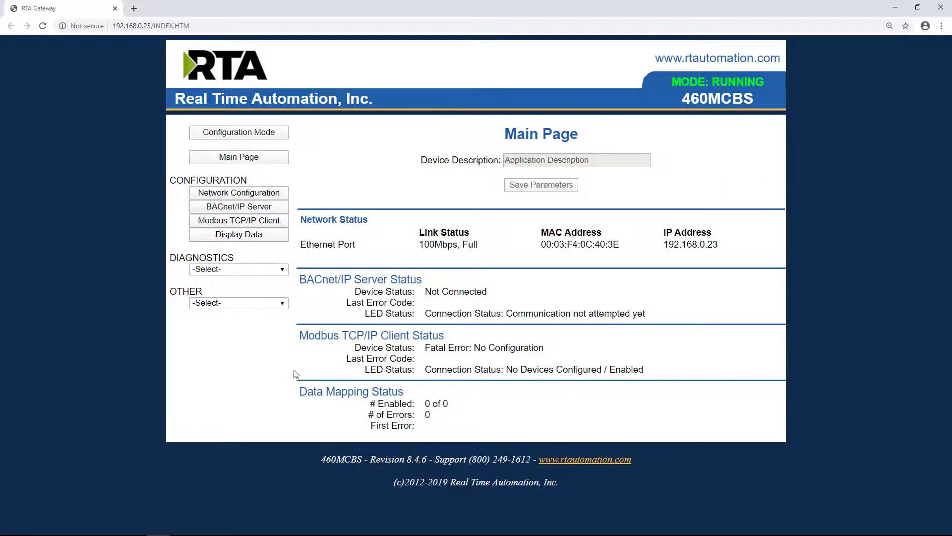
Load the gateway page at 192.168.0.23 in a new browser tab
left_click(135, 9)
type("192.")
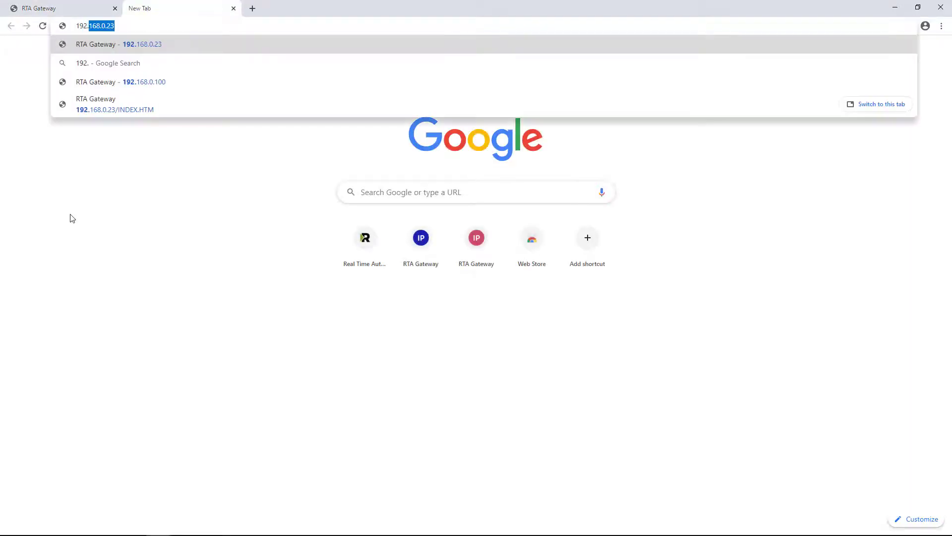
type("168.0.23")
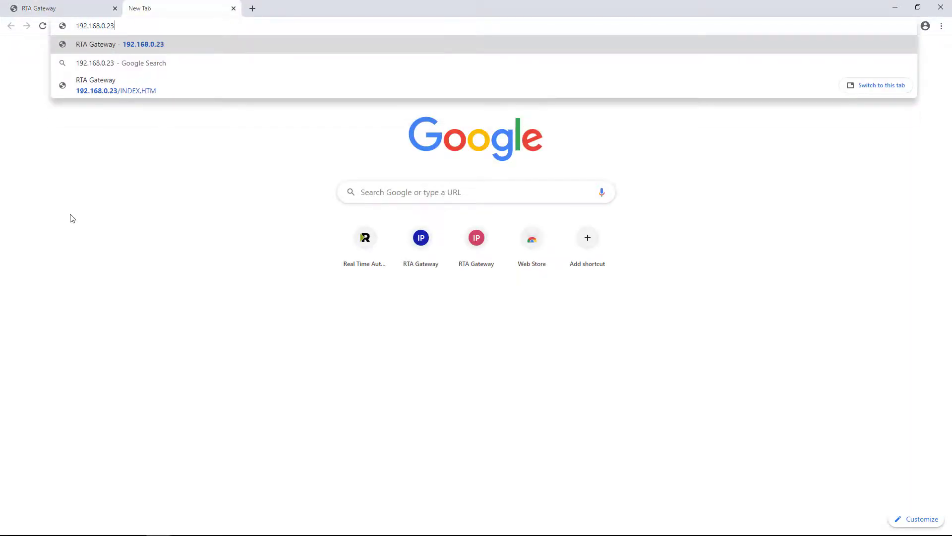
key("Return")
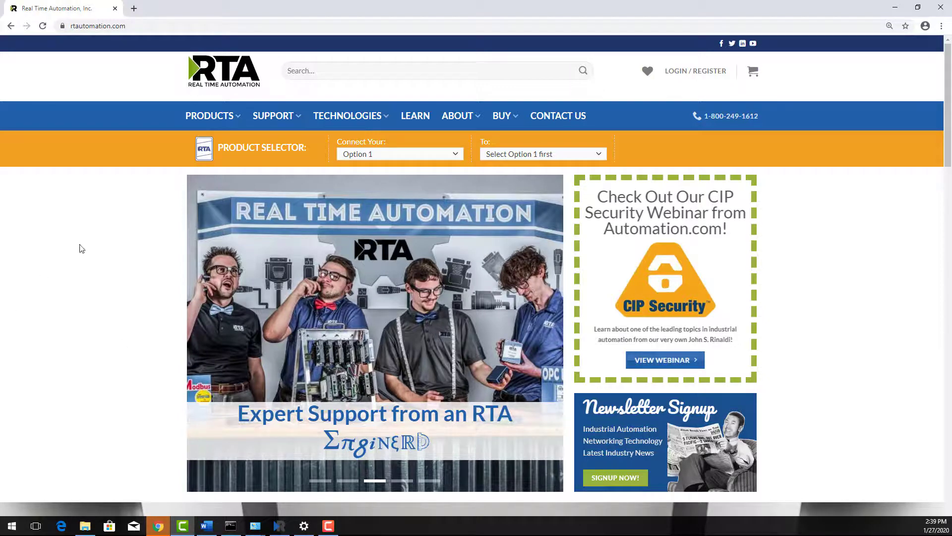
Visit the support request page, then the Newsletter page under ABOUT
left_click(279, 119)
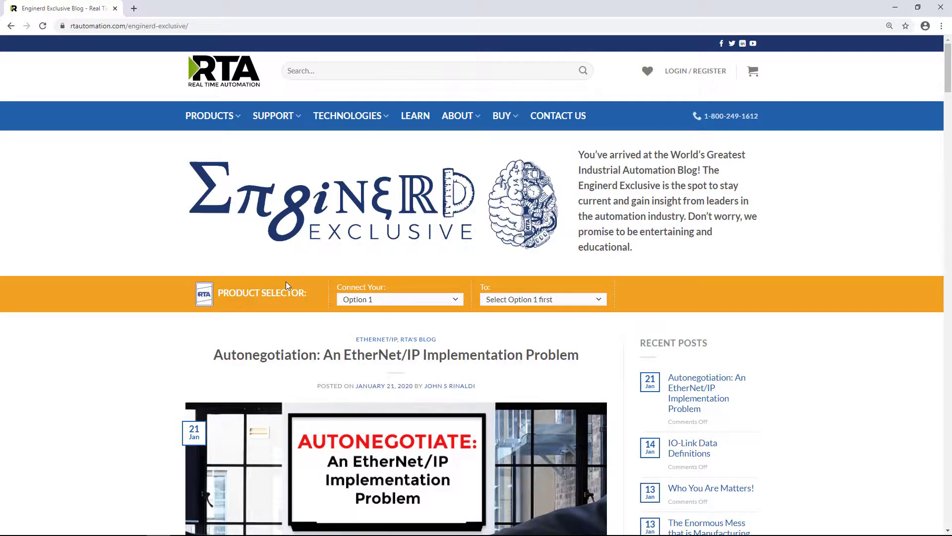
mouse_move(477, 121)
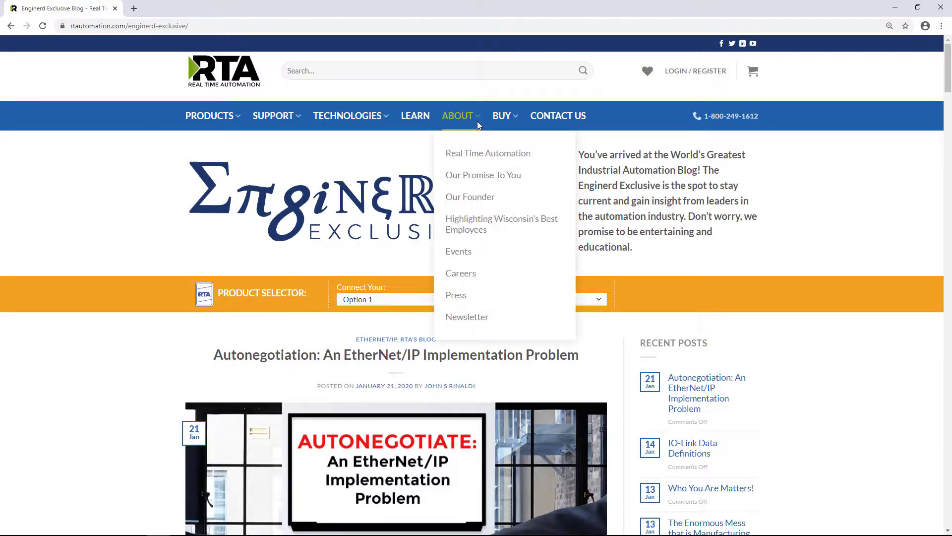
left_click(461, 318)
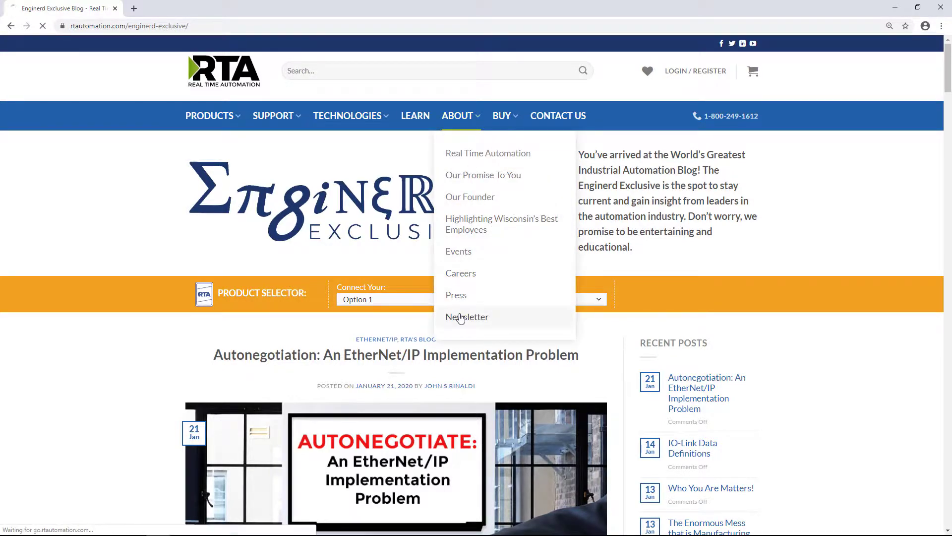